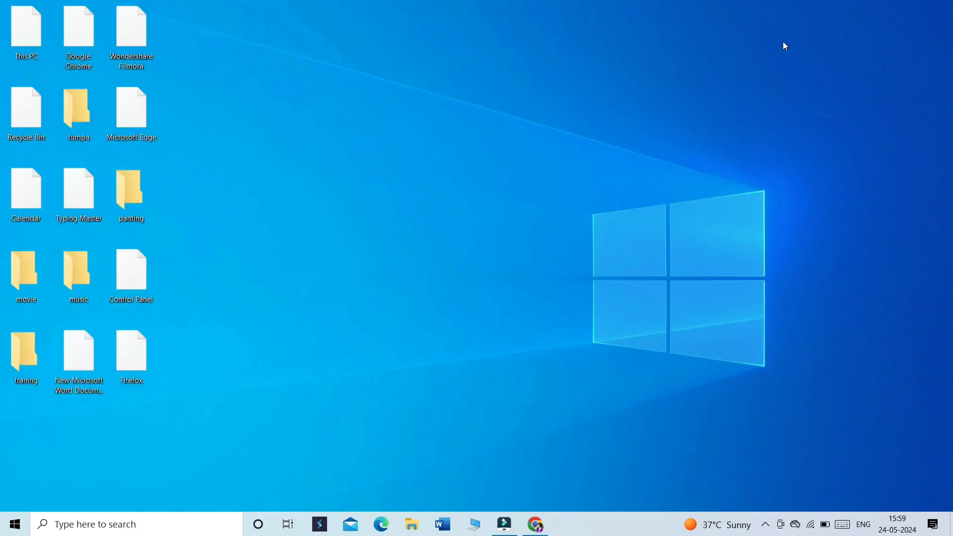
Step: Refresh the Windows desktop several times
right_click(782, 40)
left_click(808, 81)
right_click(795, 38)
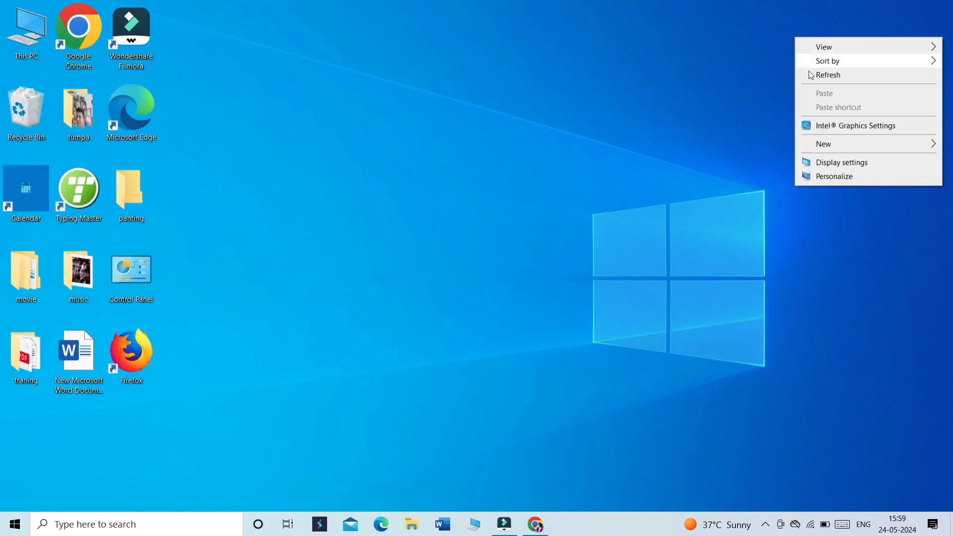
left_click(810, 74)
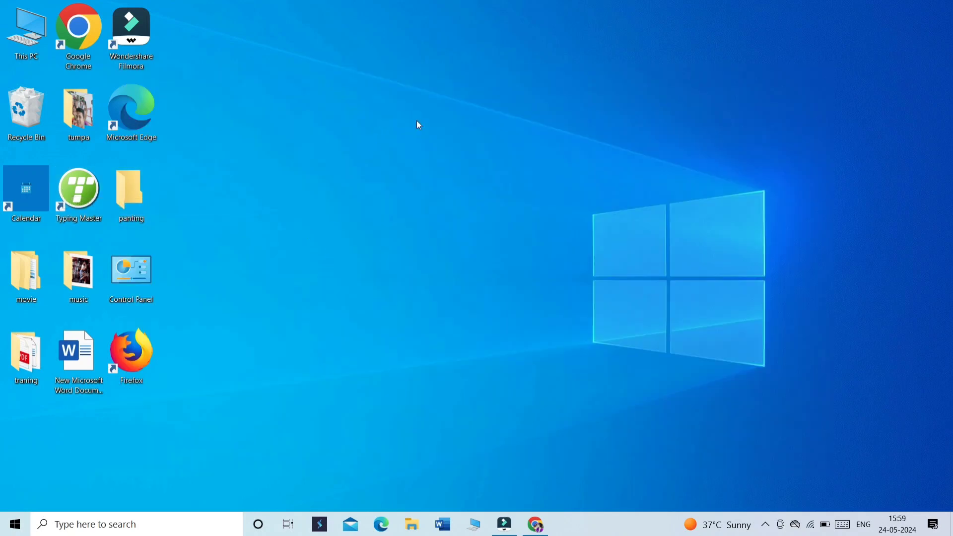
right_click(436, 128)
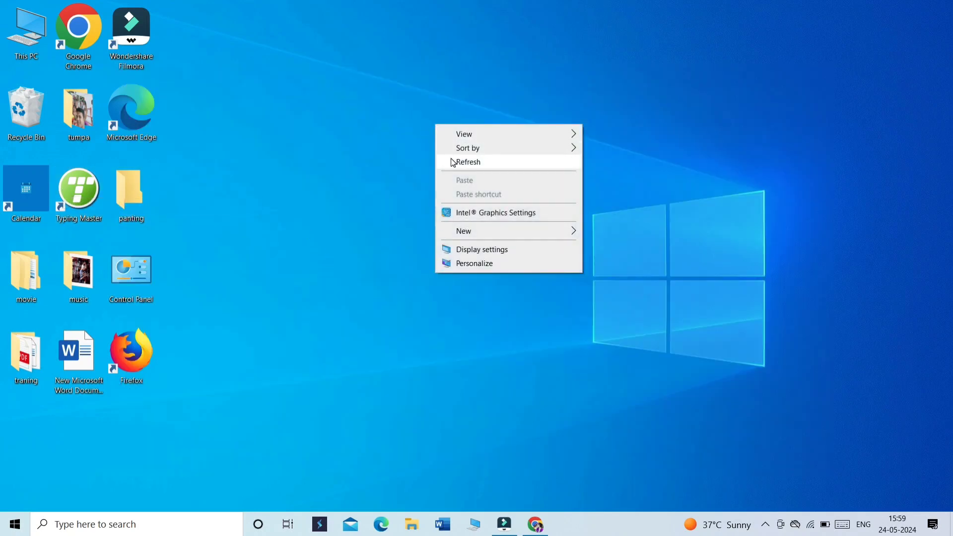
left_click(450, 159)
right_click(437, 110)
left_click(454, 146)
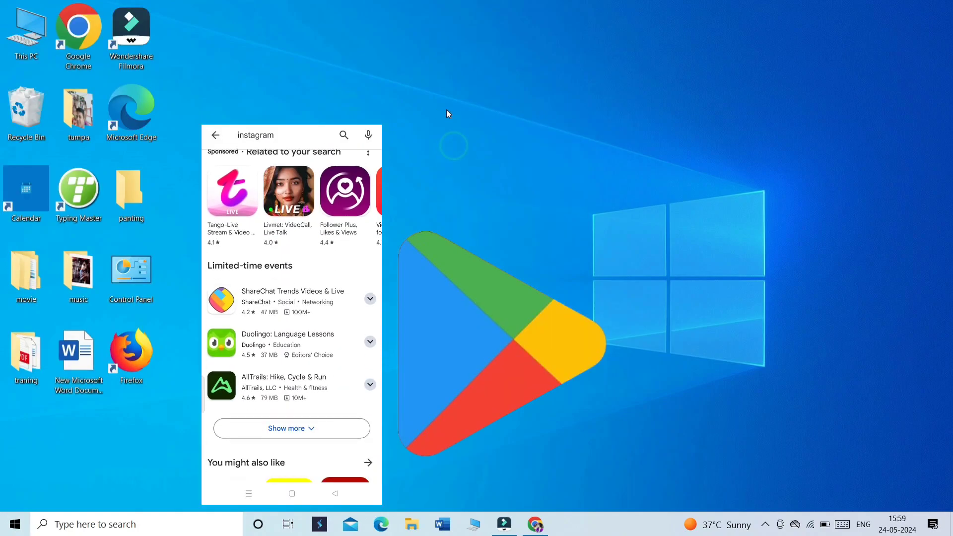
right_click(446, 110)
left_click(453, 145)
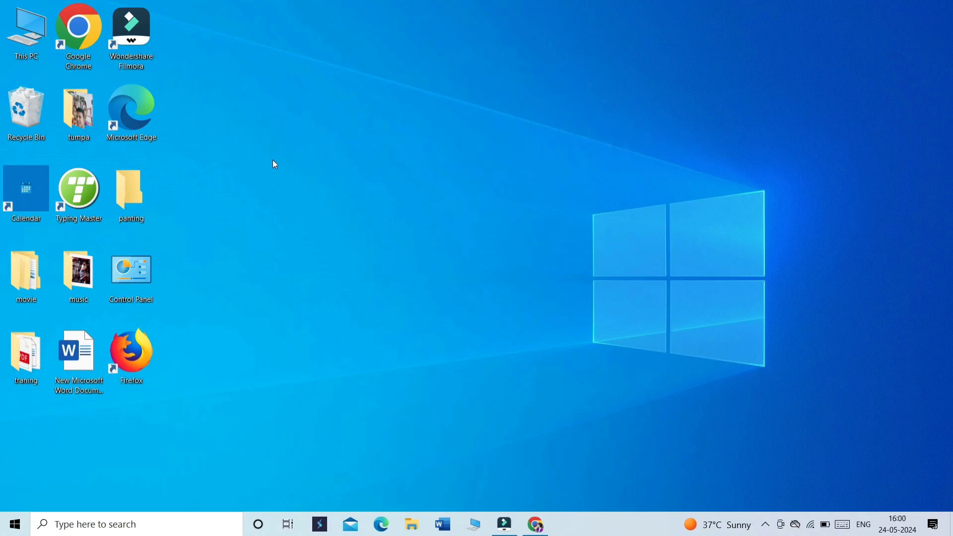
Step: View the device and Windows specifications in the This PC properties, and close the window
right_click(29, 28)
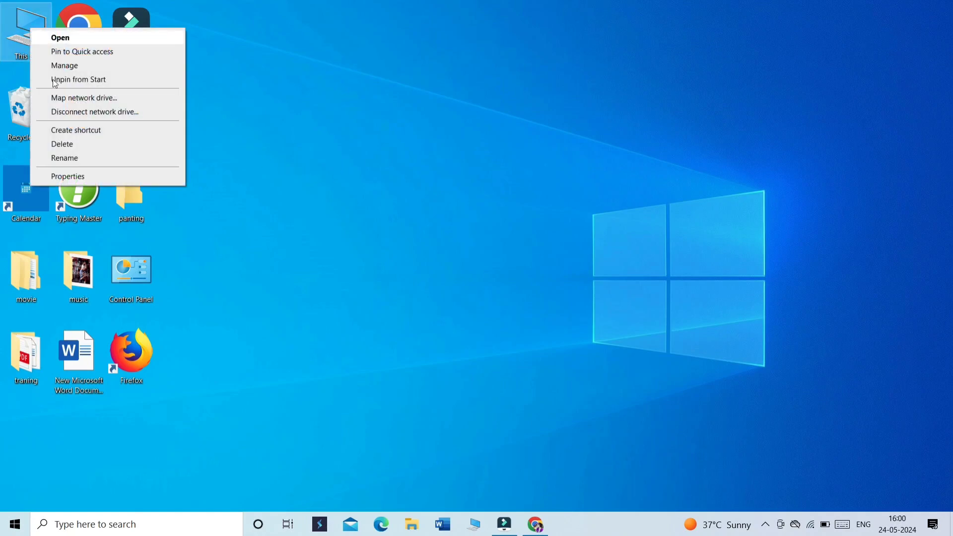
left_click(77, 176)
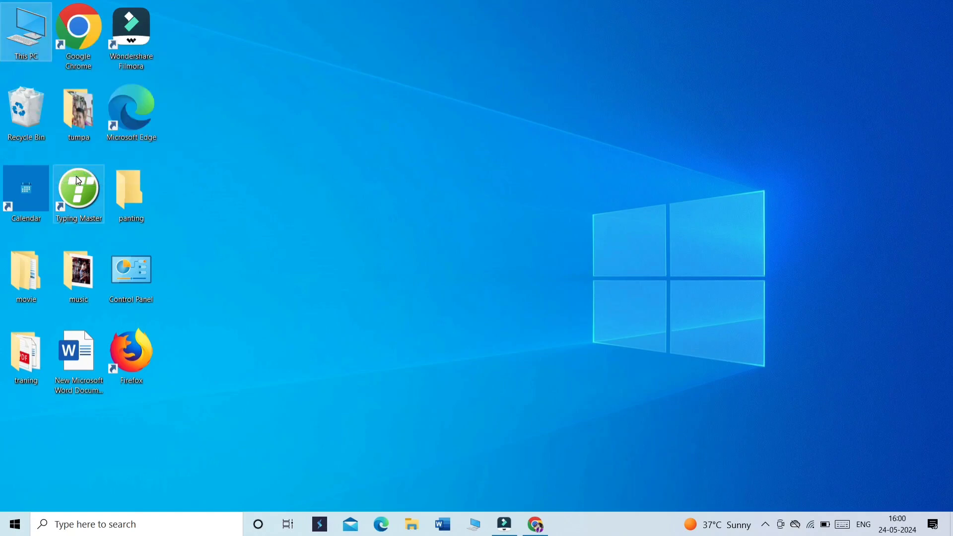
left_click(248, 166)
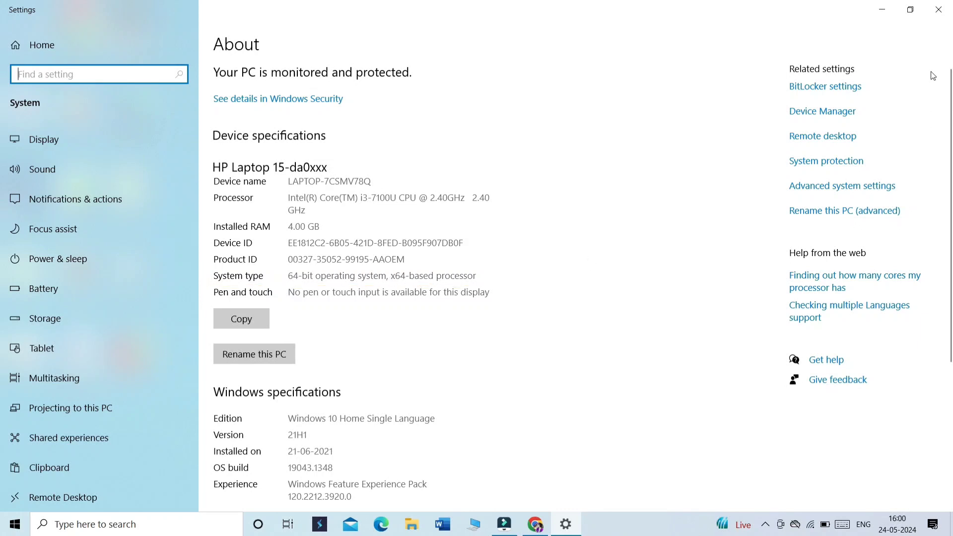
left_click(939, 9)
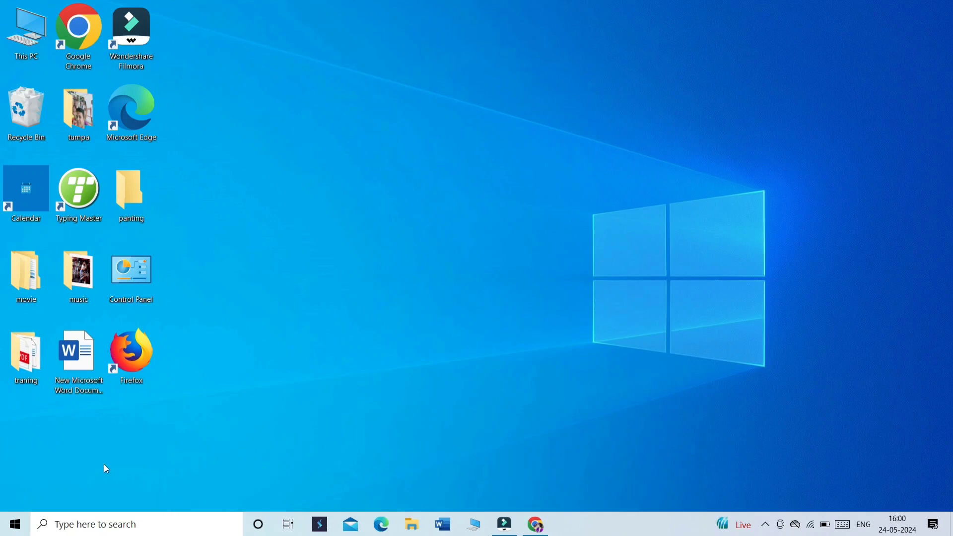
Step: Find Microsoft Store by searching Windows for "mi" and open the app
left_click(18, 525)
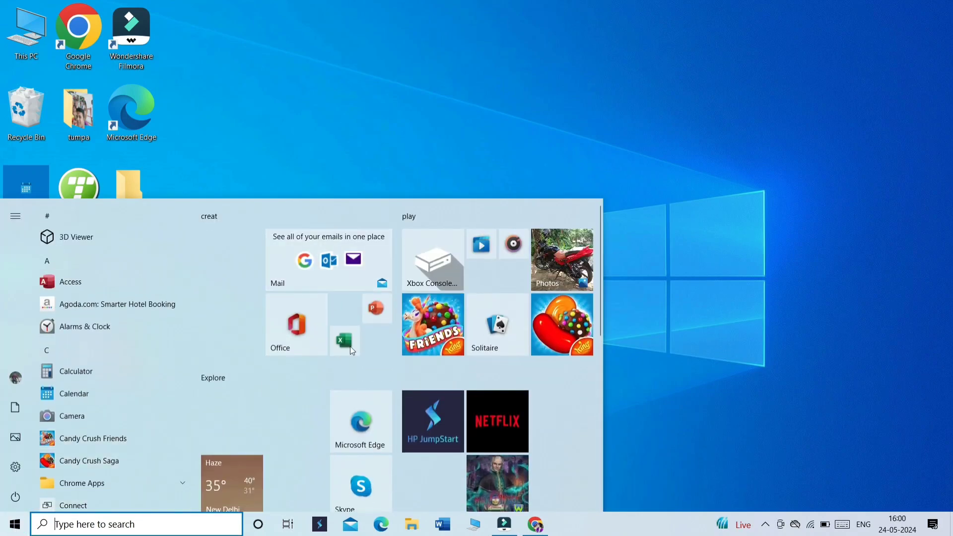
scroll(358, 373, "down", 10)
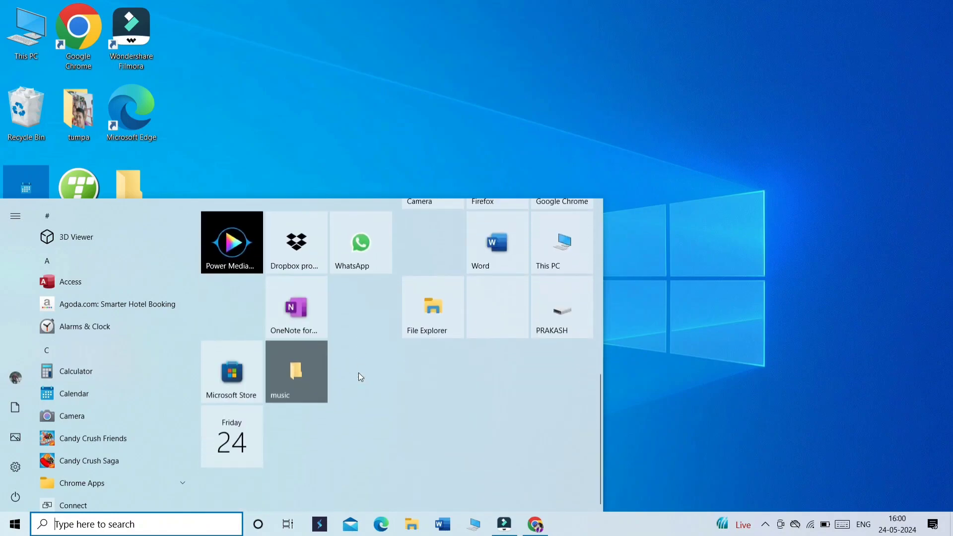
scroll(314, 400, "up", 10)
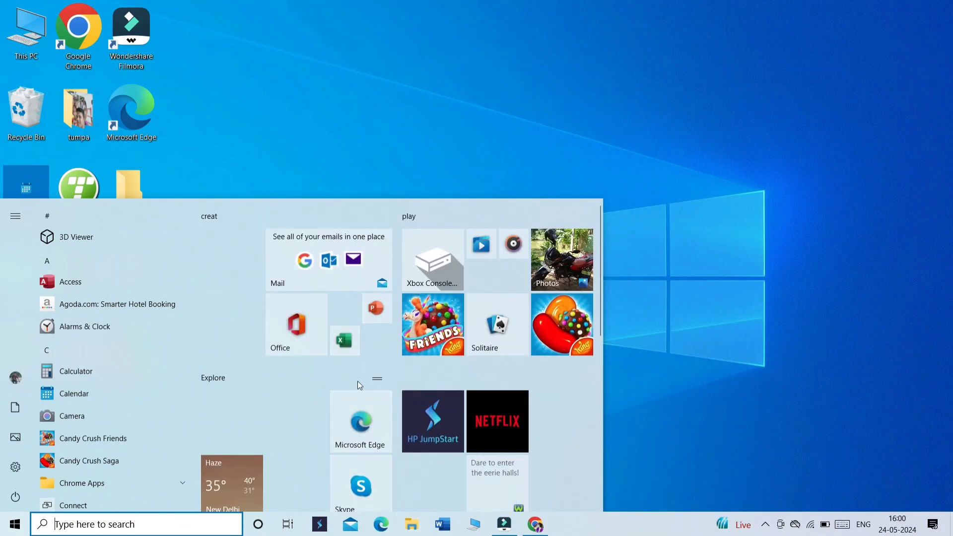
scroll(372, 394, "down", 10)
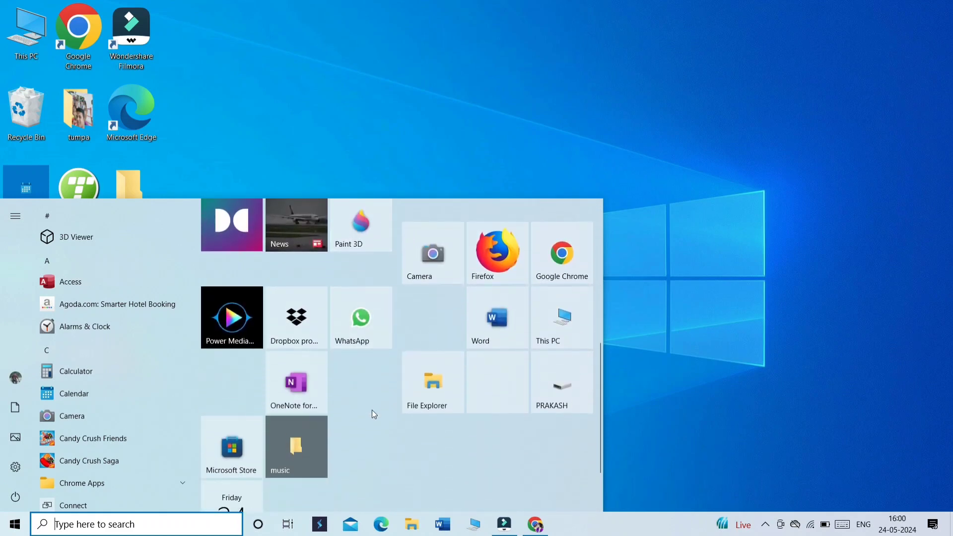
scroll(239, 453, "down", 1)
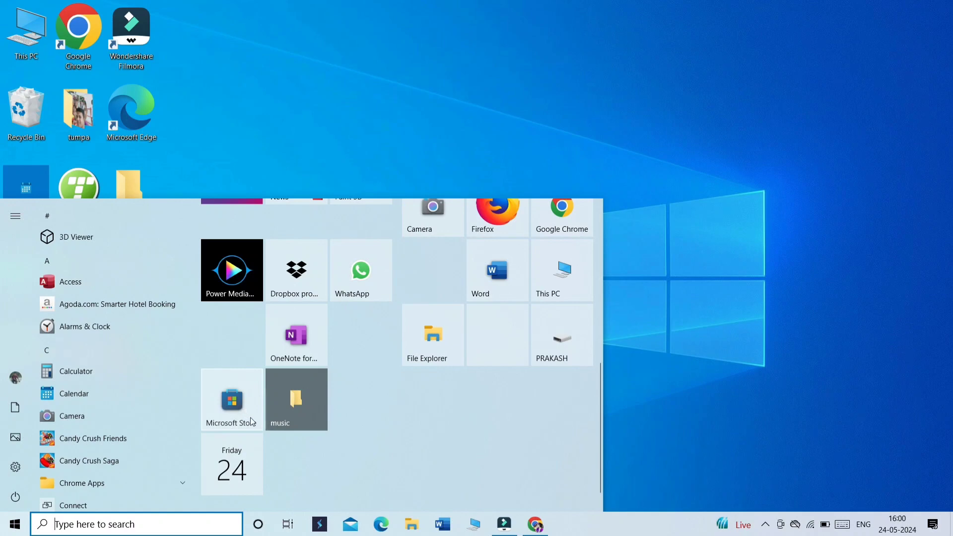
left_click(157, 528)
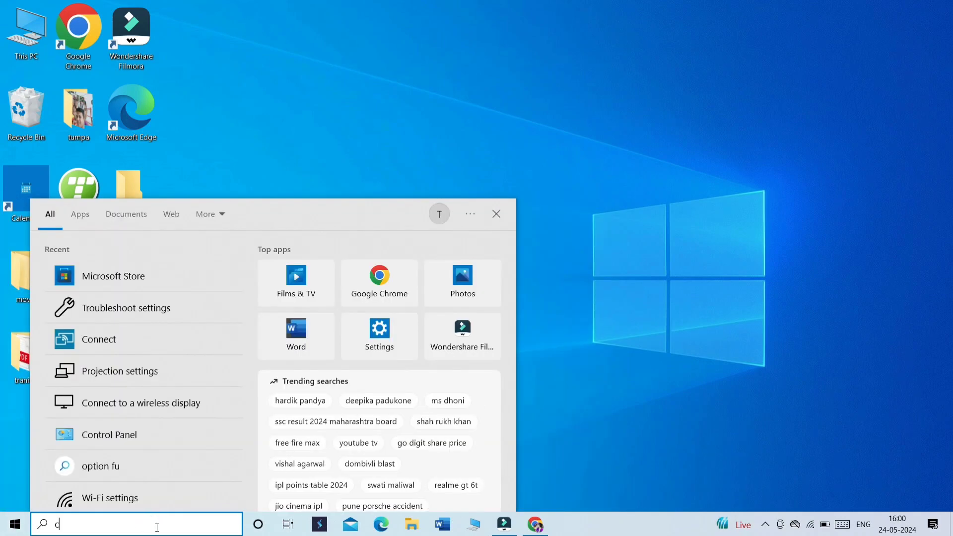
type("mi")
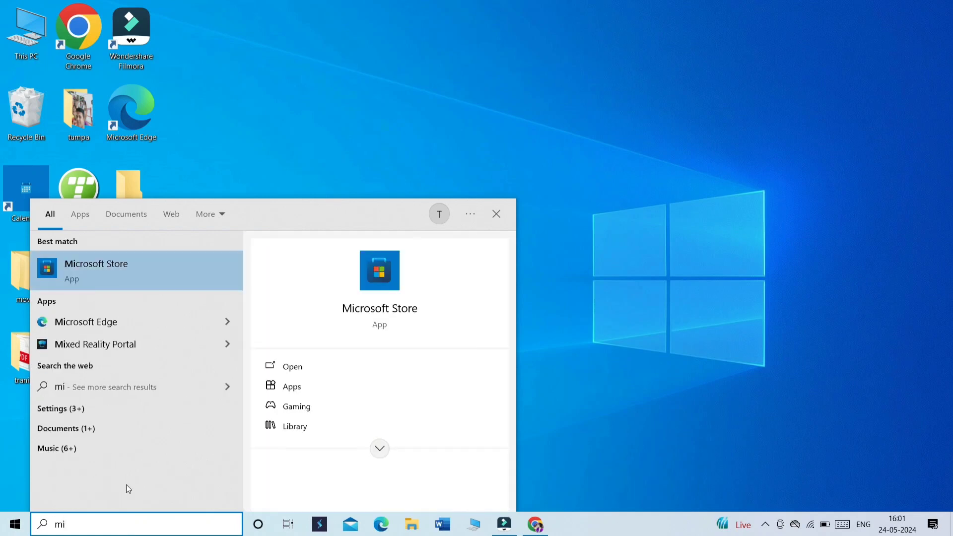
left_click(203, 269)
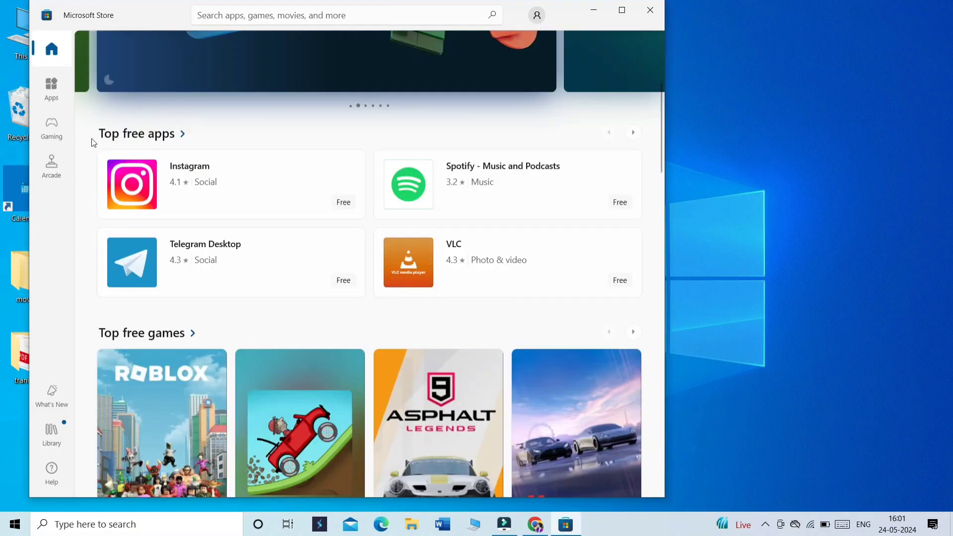
Step: Open the Top free apps list and install WhatsApp from its store page, with the store window maximized
left_click(188, 139)
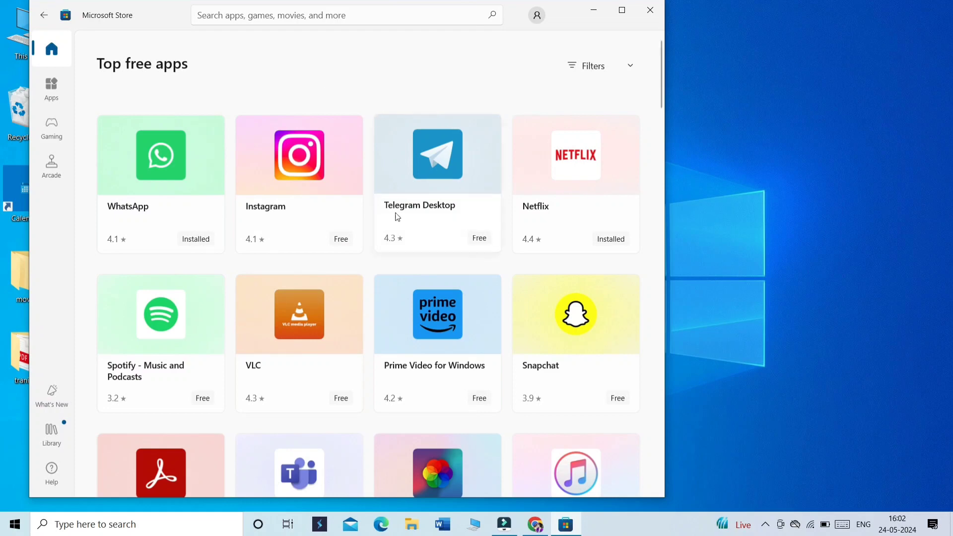
scroll(400, 239, "down", 4)
scroll(402, 242, "down", 5)
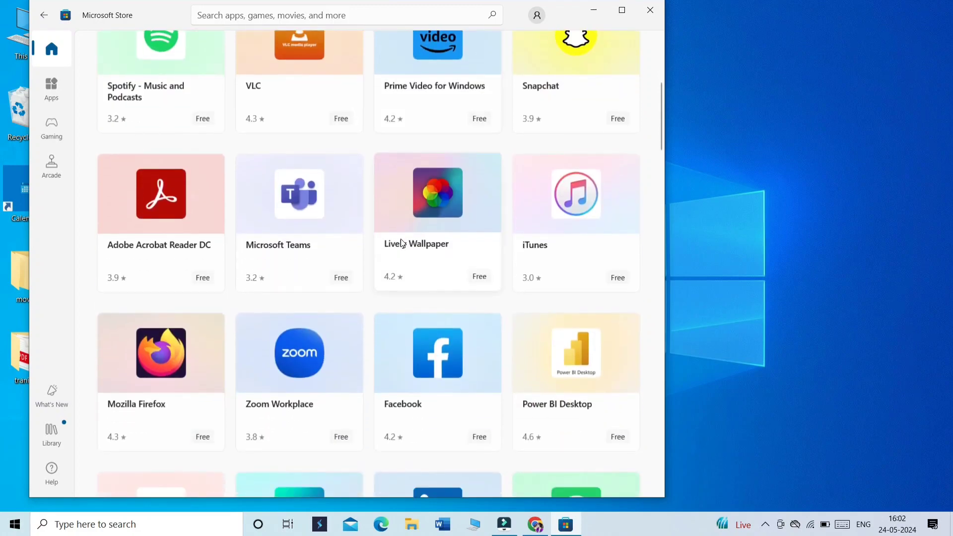
scroll(402, 241, "down", 8)
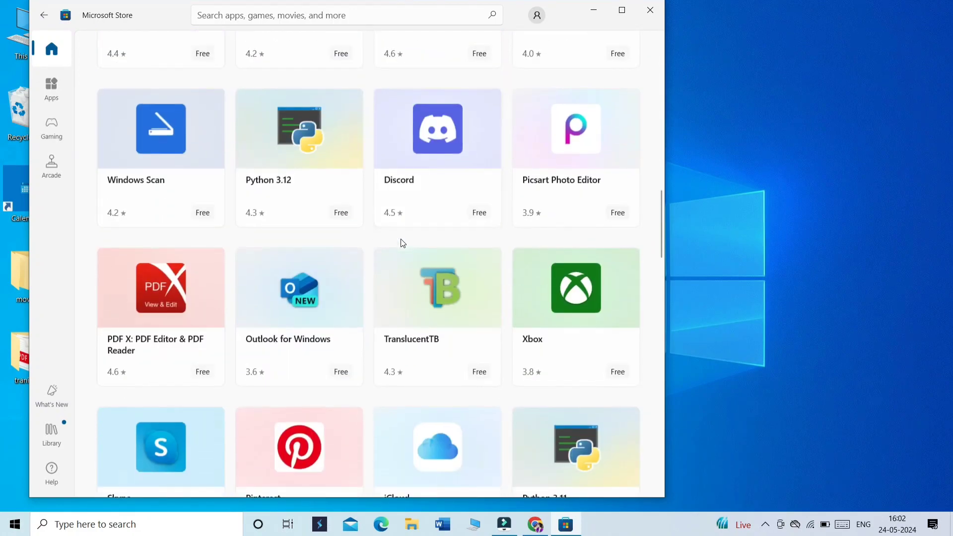
scroll(400, 239, "up", 6)
scroll(400, 241, "up", 12)
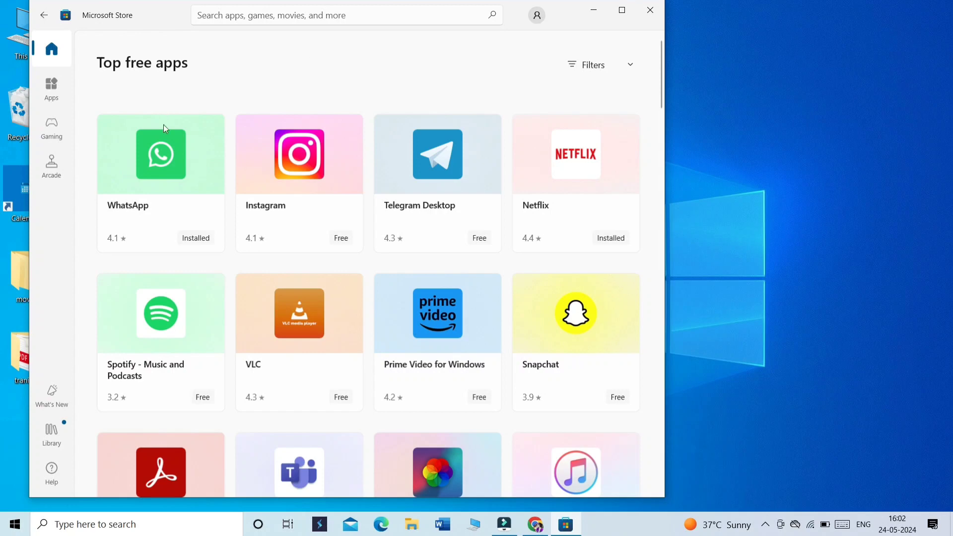
left_click(168, 160)
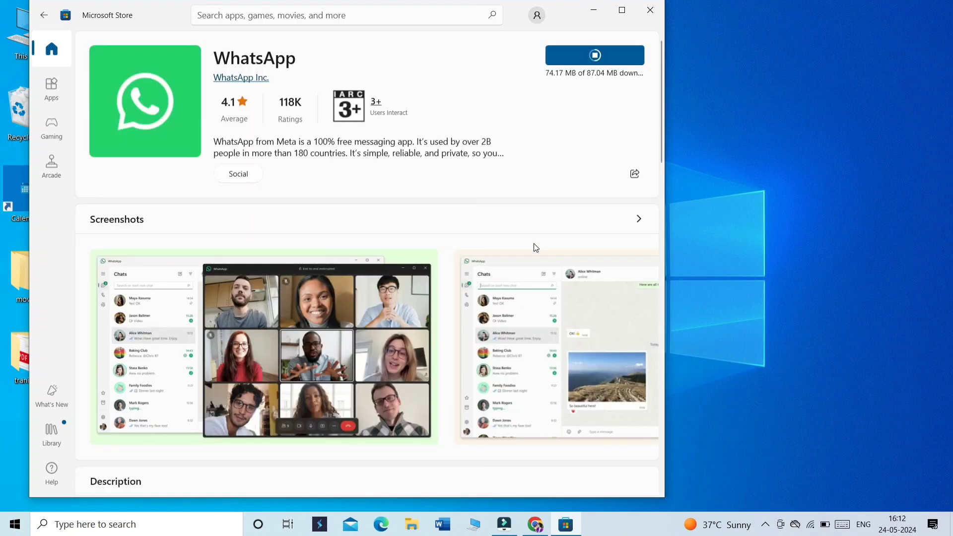
key("super+Up")
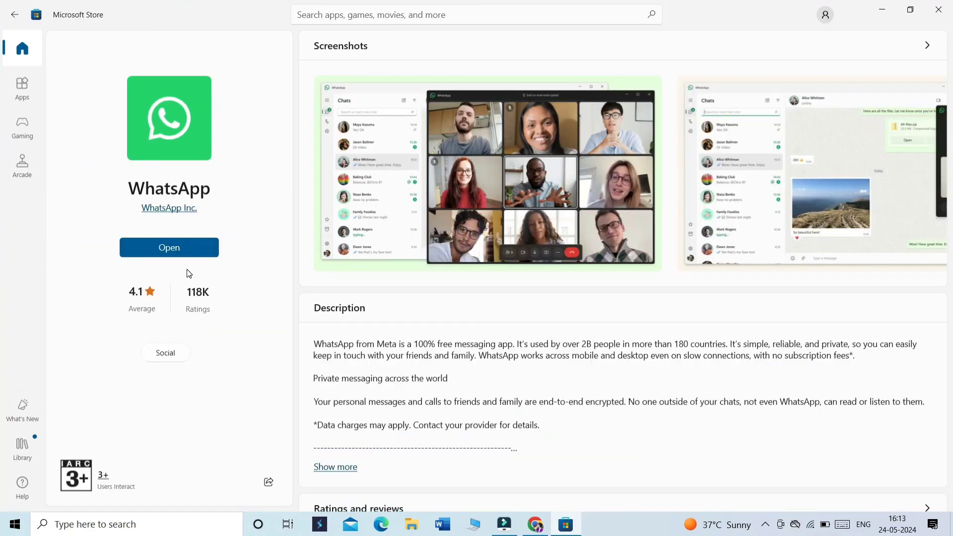
Step: Minimize Microsoft Store and place a shortcut to the recently added WhatsApp app on the desktop
left_click(882, 11)
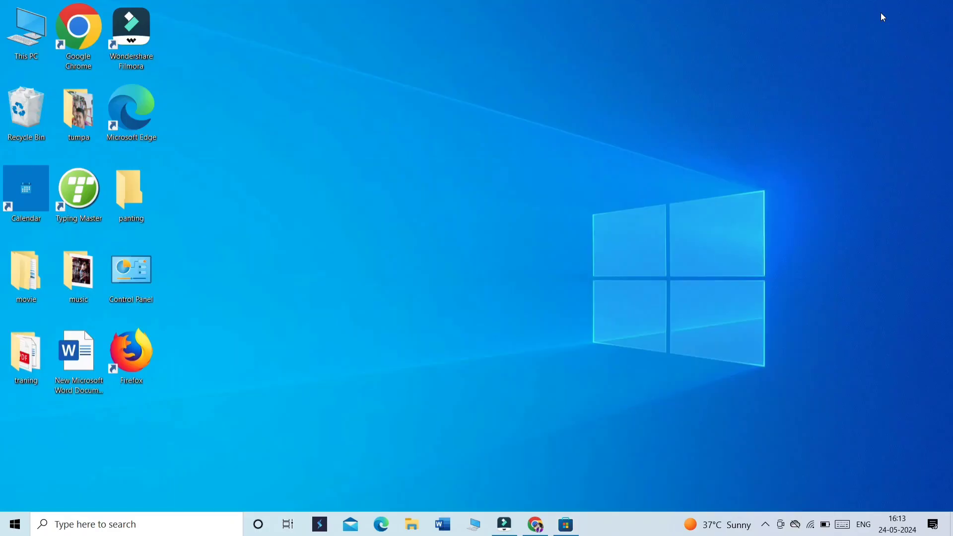
left_click(17, 528)
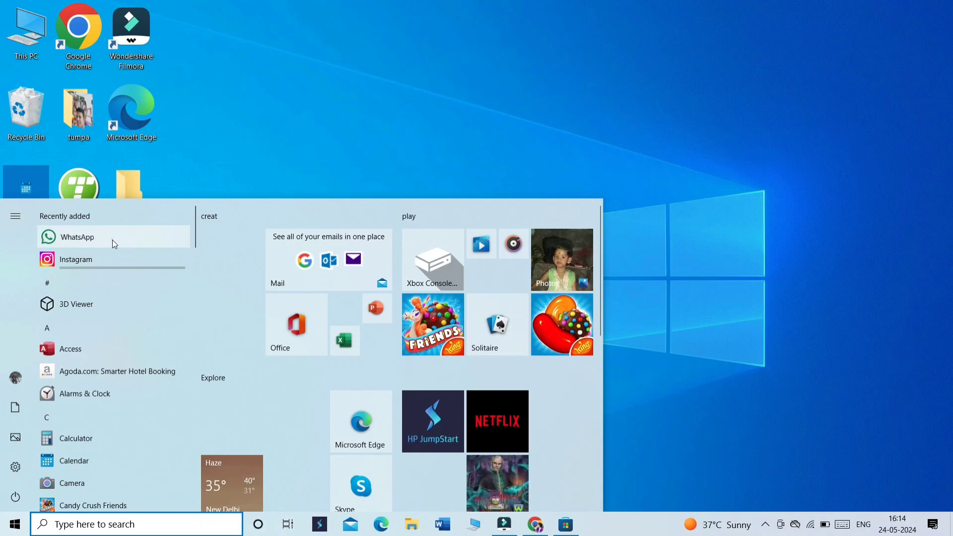
left_click_drag(112, 240, 70, 451)
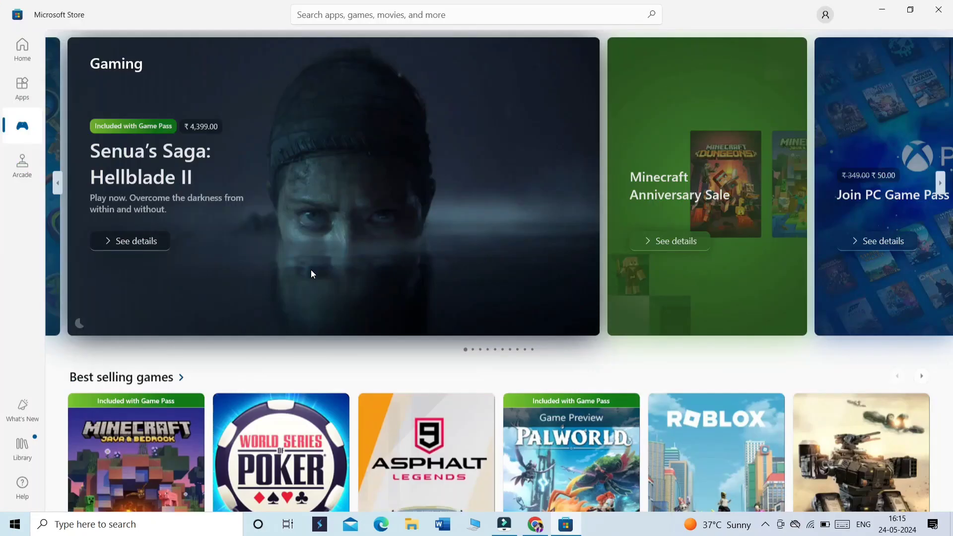
Step: Look through the best selling, Game Pass and top free games in the store's Gaming section, and minimize the store
scroll(447, 371, "down", 5)
scroll(447, 371, "down", 1)
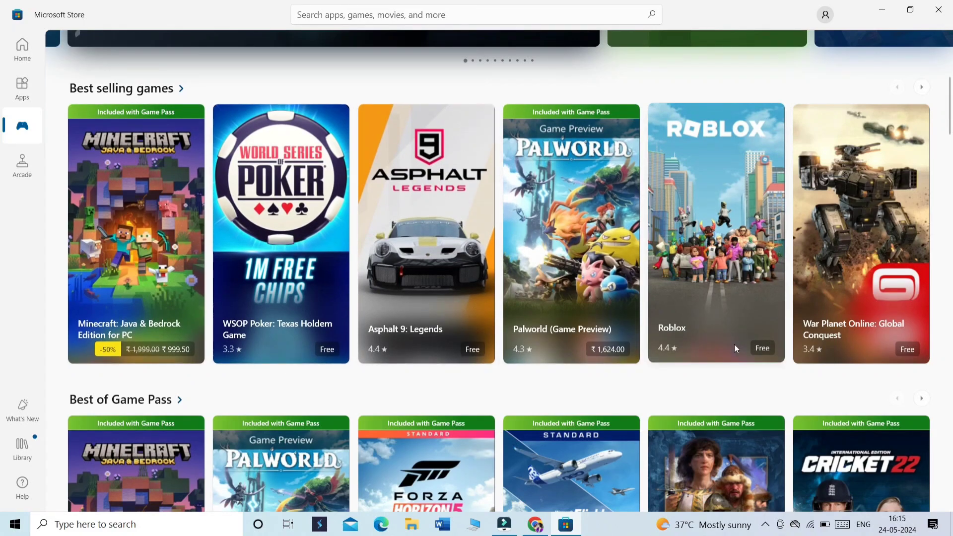
scroll(732, 344, "down", 5)
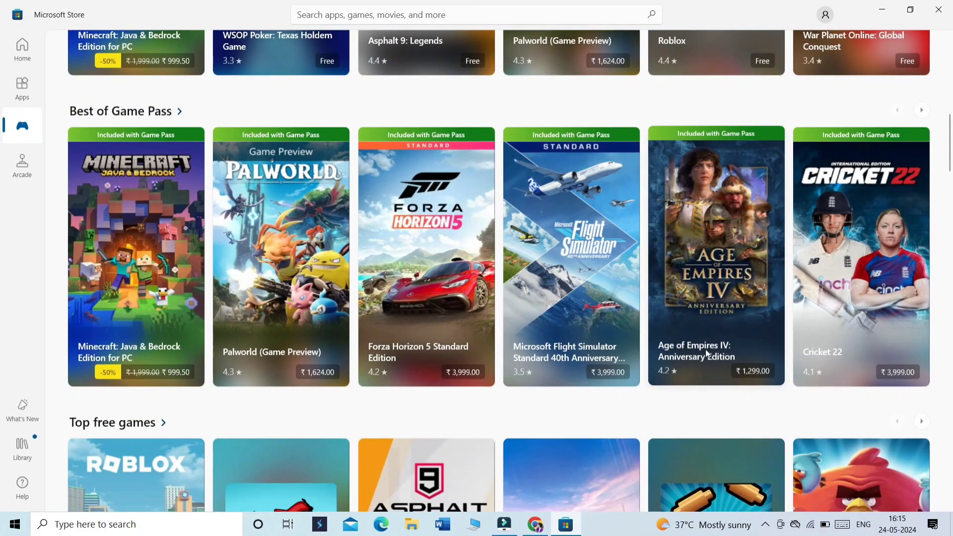
scroll(647, 356, "down", 1)
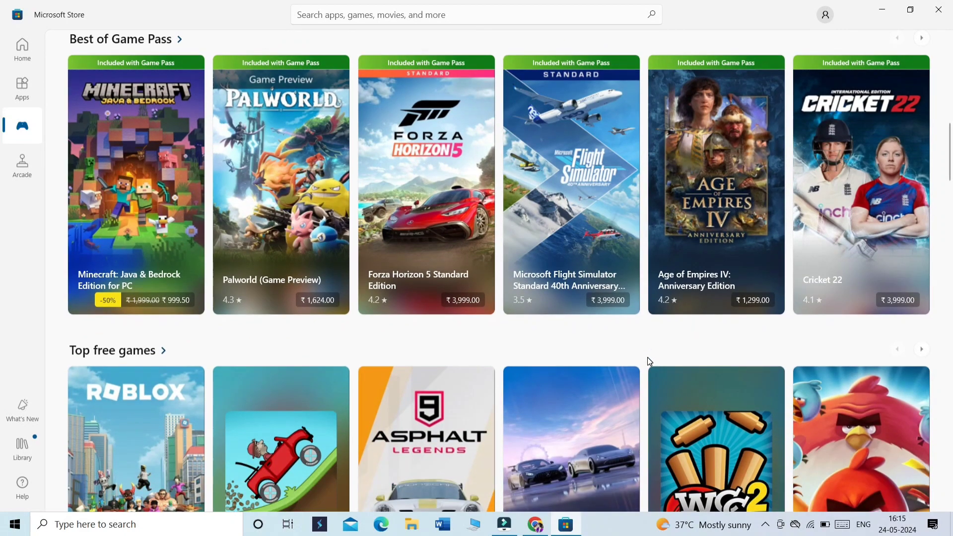
scroll(647, 356, "down", 2)
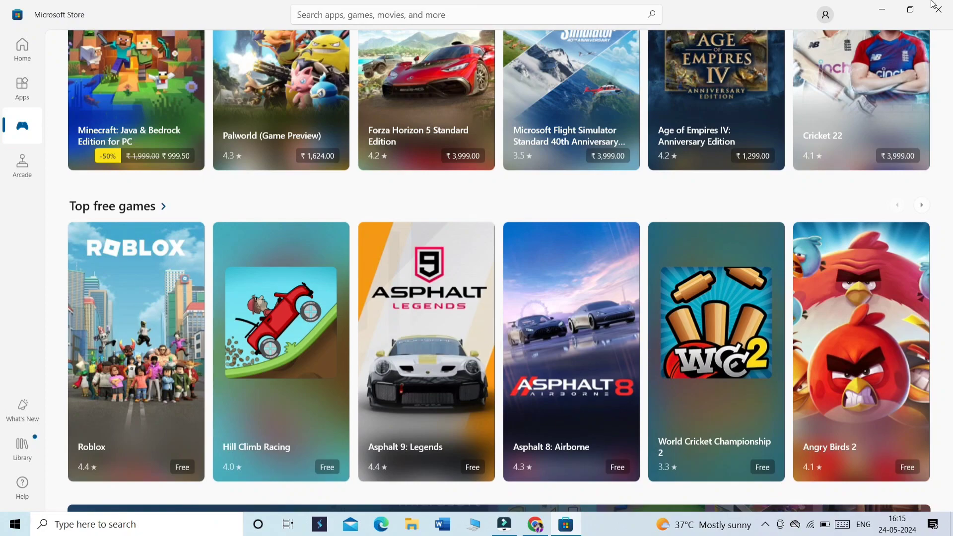
left_click(882, 11)
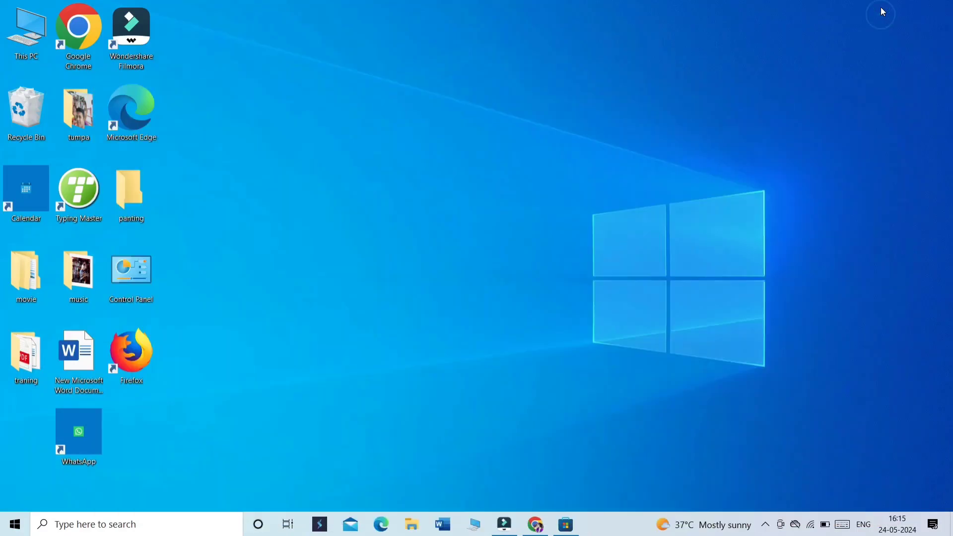
Step: Open Google Chrome and go to the filehorse.com website
double_click(88, 31)
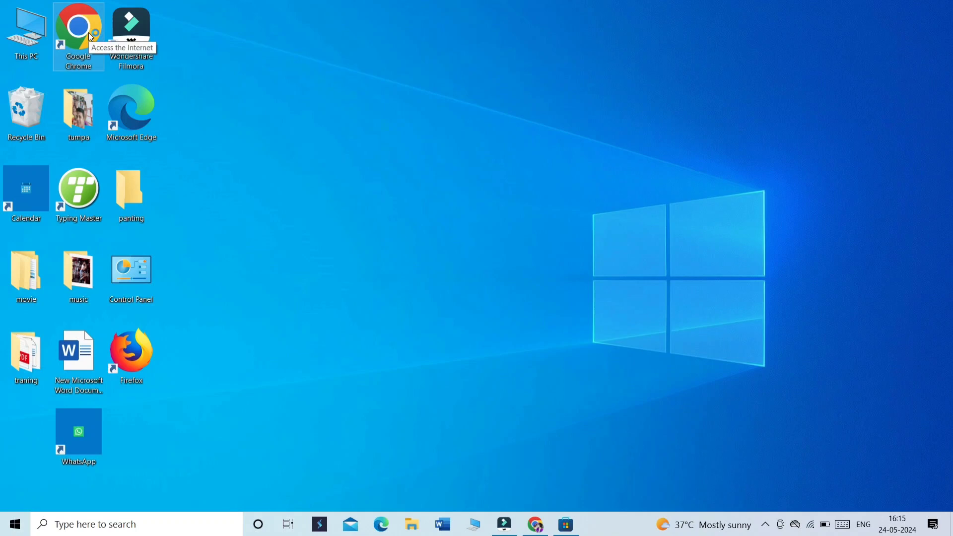
left_click(541, 517)
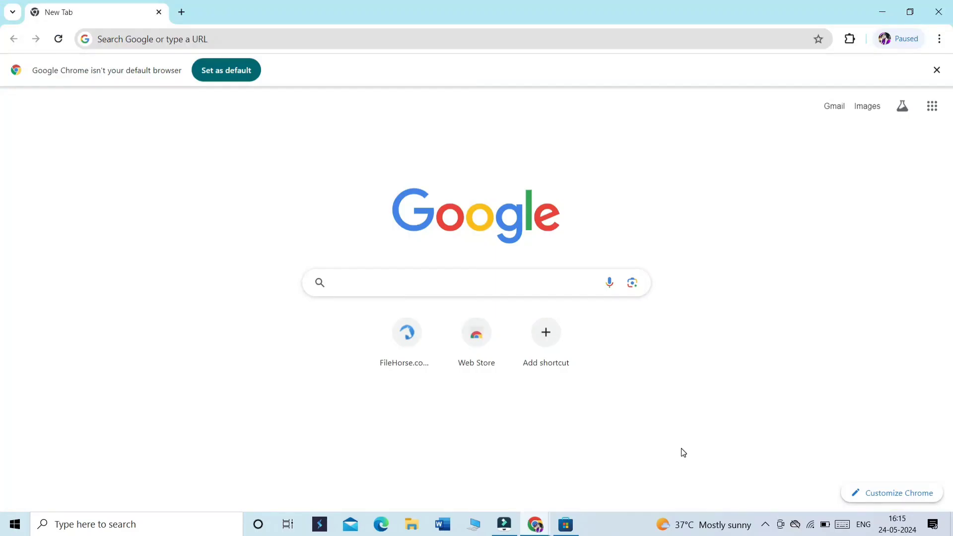
left_click(404, 291)
type("f")
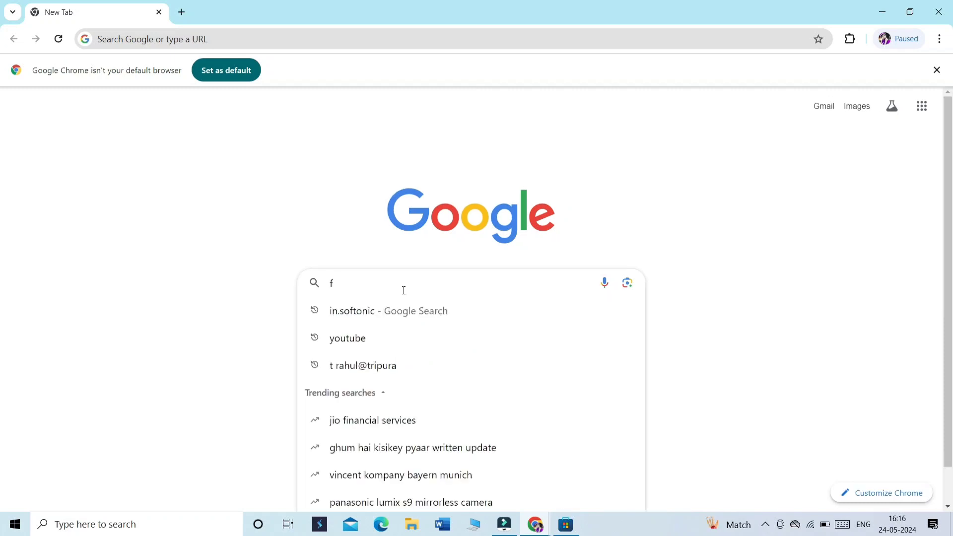
type("ilehor")
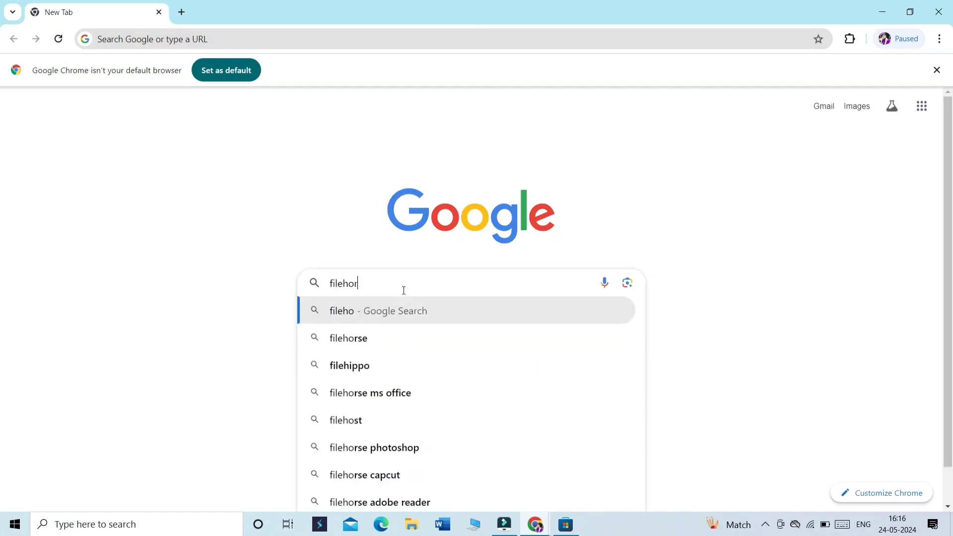
type("se")
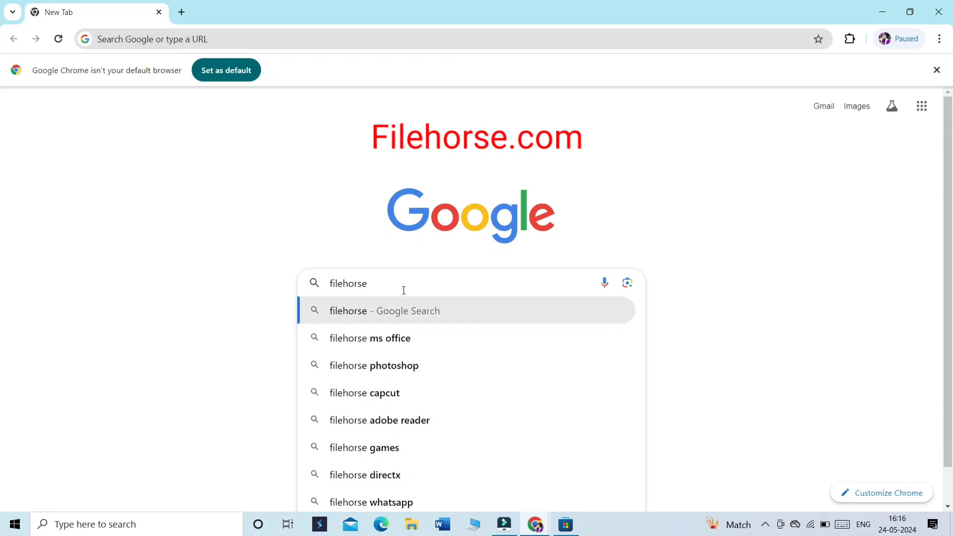
type(".com")
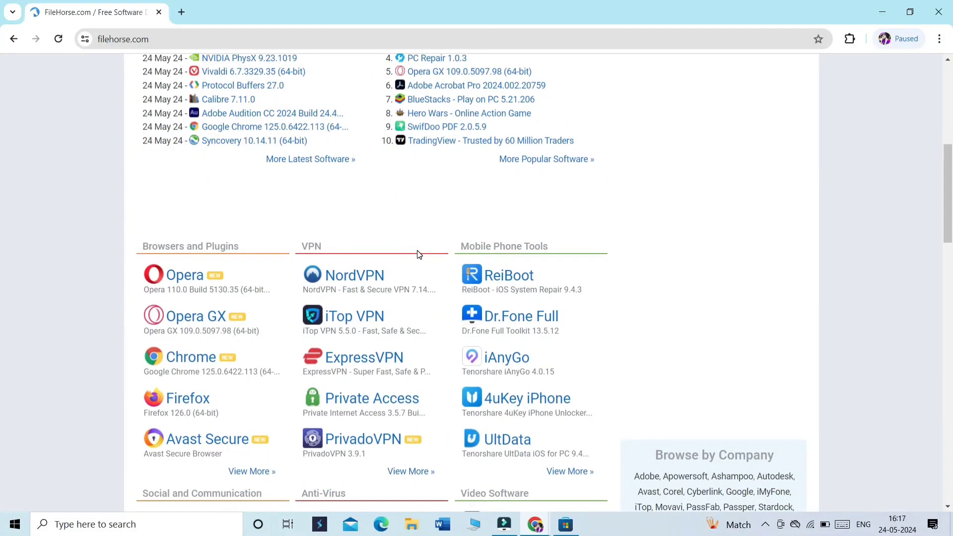
Step: Look through the software categories on the FileHorse home page and search the site for "firefox"
scroll(418, 256, "down", 4)
scroll(418, 255, "down", 1)
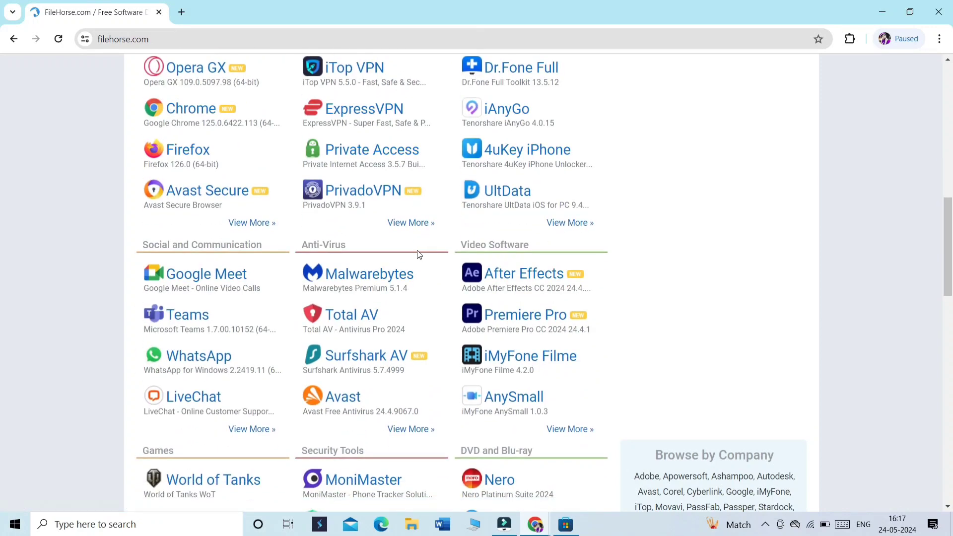
scroll(418, 256, "down", 4)
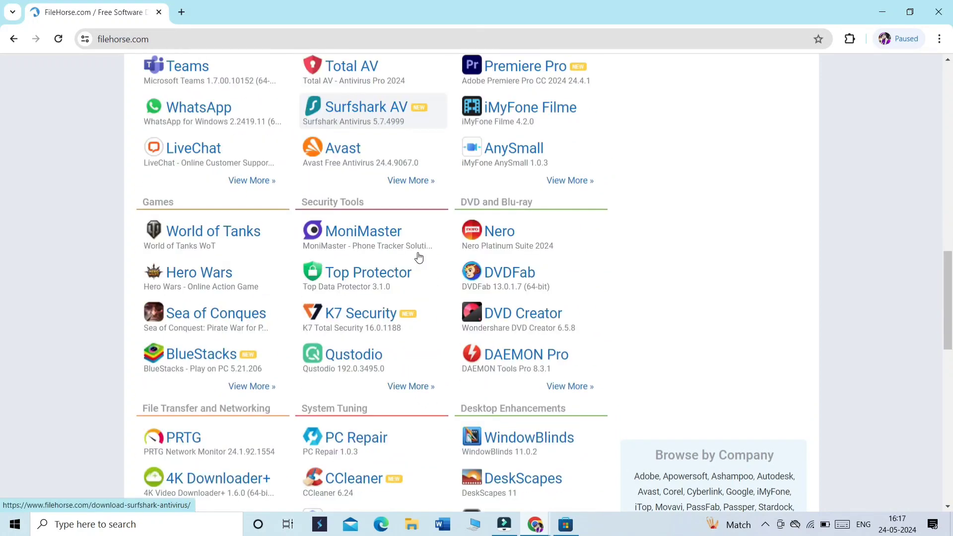
scroll(419, 256, "down", 3)
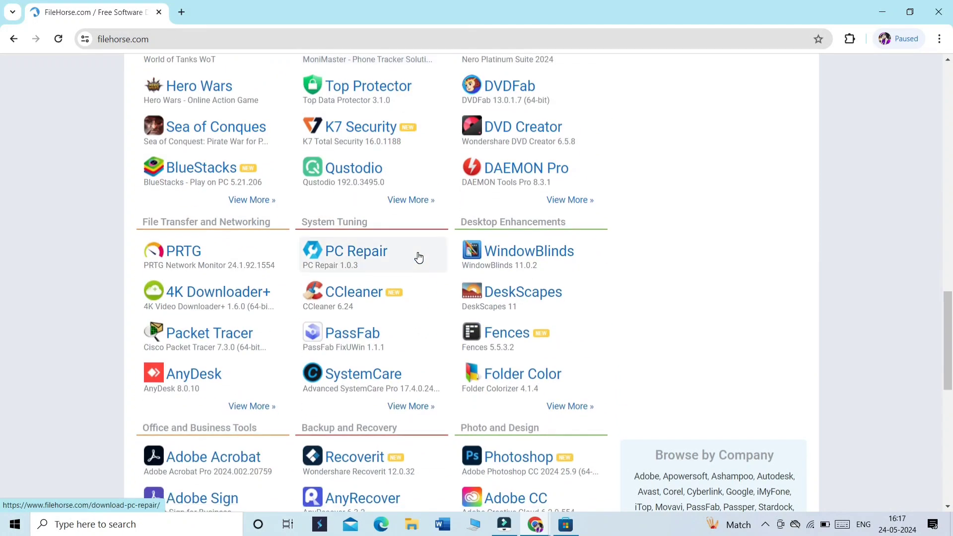
scroll(418, 256, "up", 13)
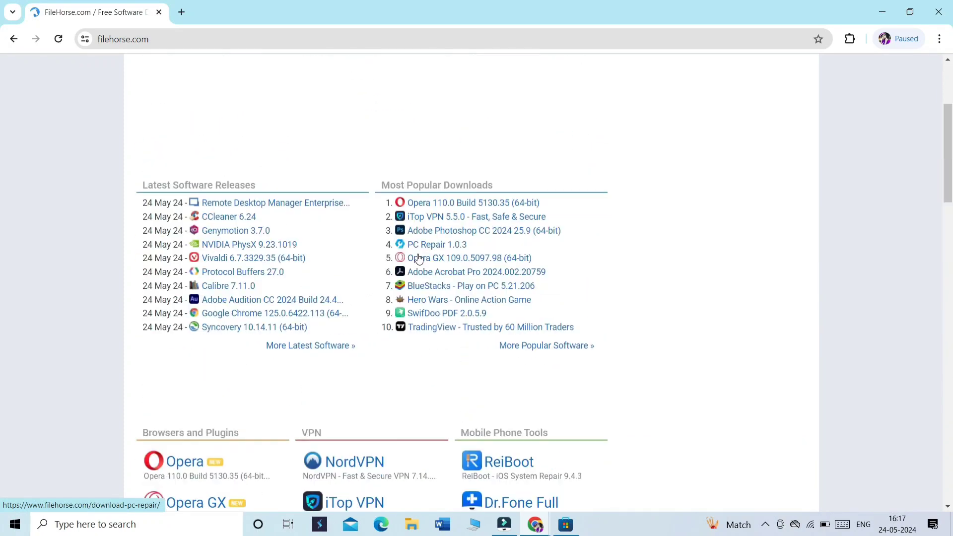
scroll(418, 252, "up", 3)
left_click(370, 89)
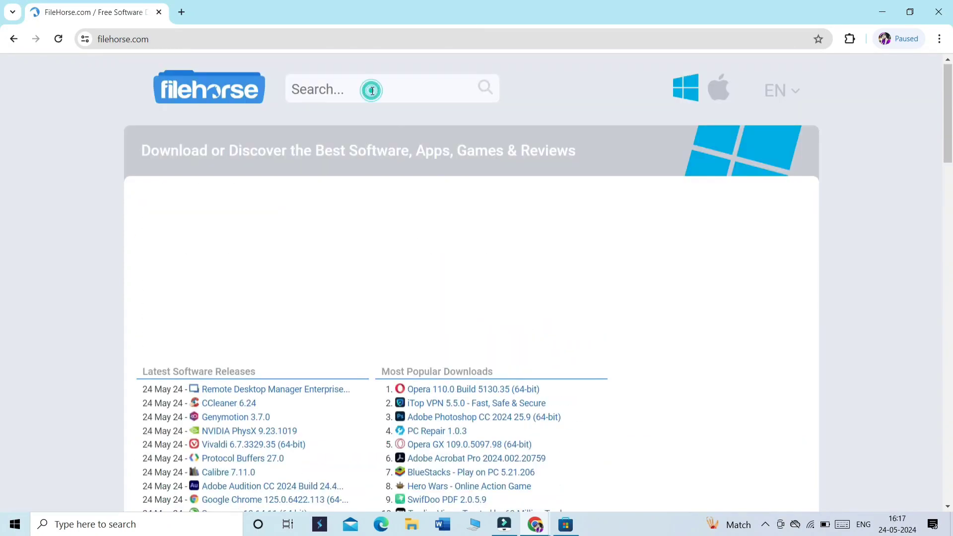
type("fire")
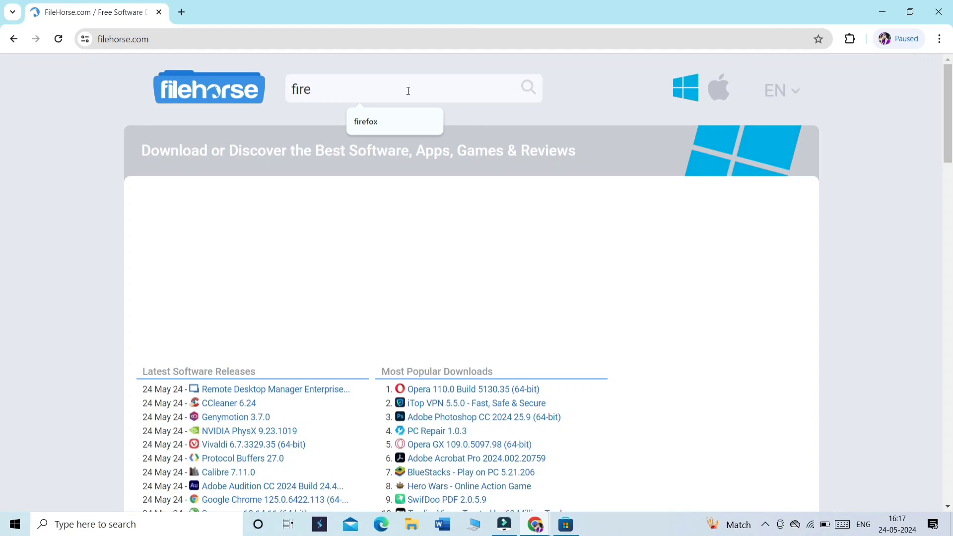
type("fox")
key("Return")
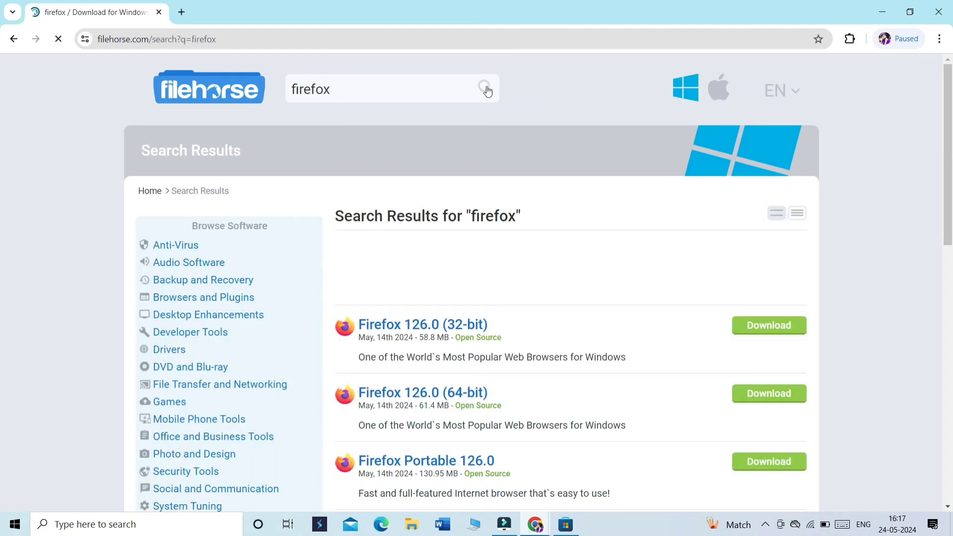
scroll(489, 266, "down", 1)
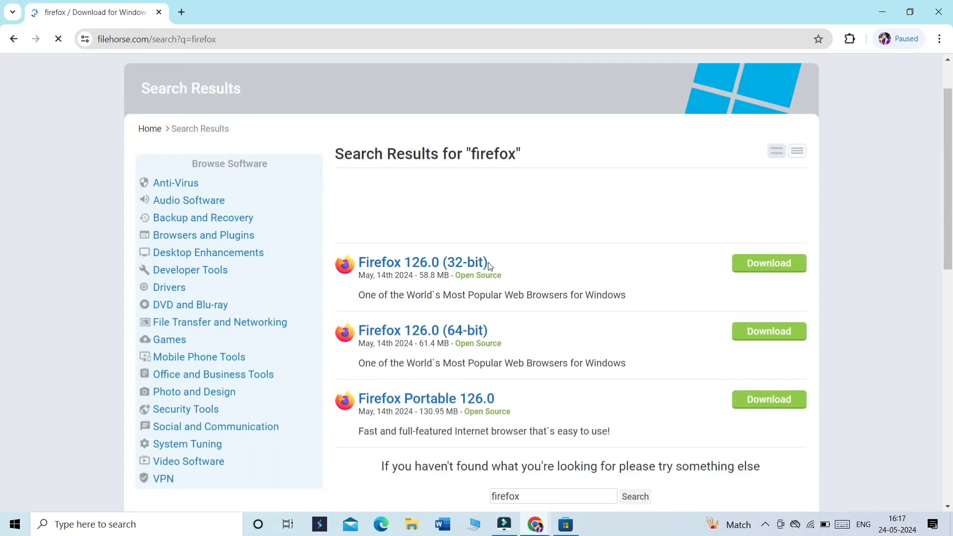
scroll(489, 266, "down", 1)
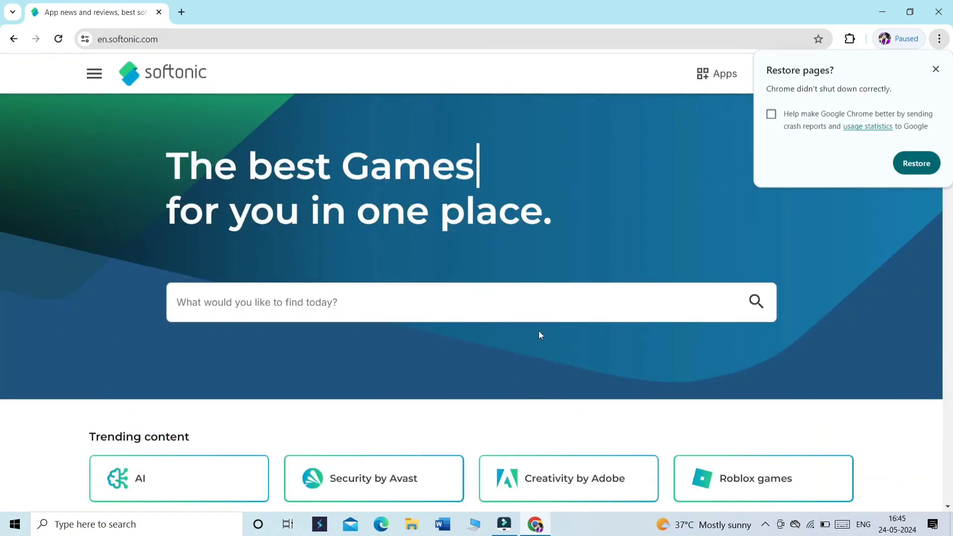
Step: Look through the trending apps and top Windows downloads on the Softonic home page, and dismiss the Restore pages prompt
scroll(540, 335, "down", 7)
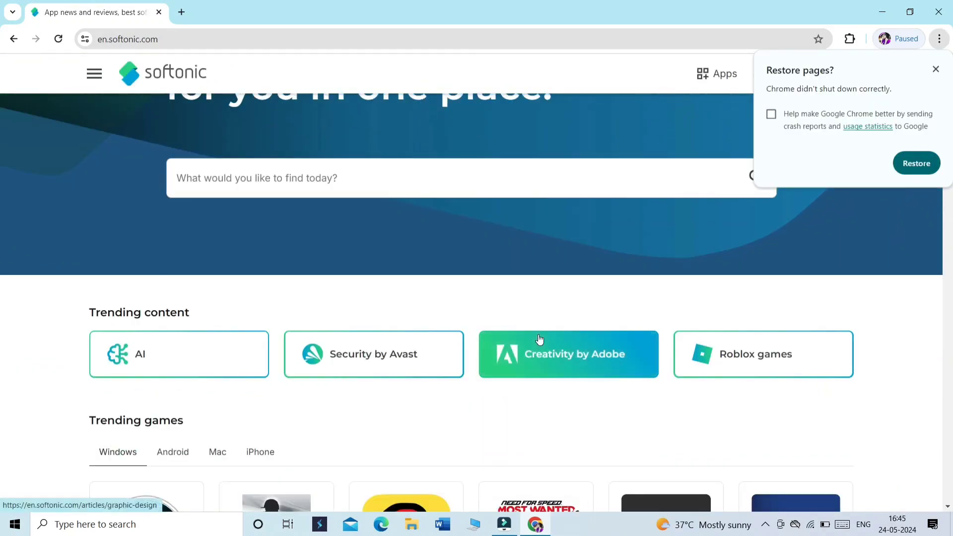
scroll(539, 340, "down", 10)
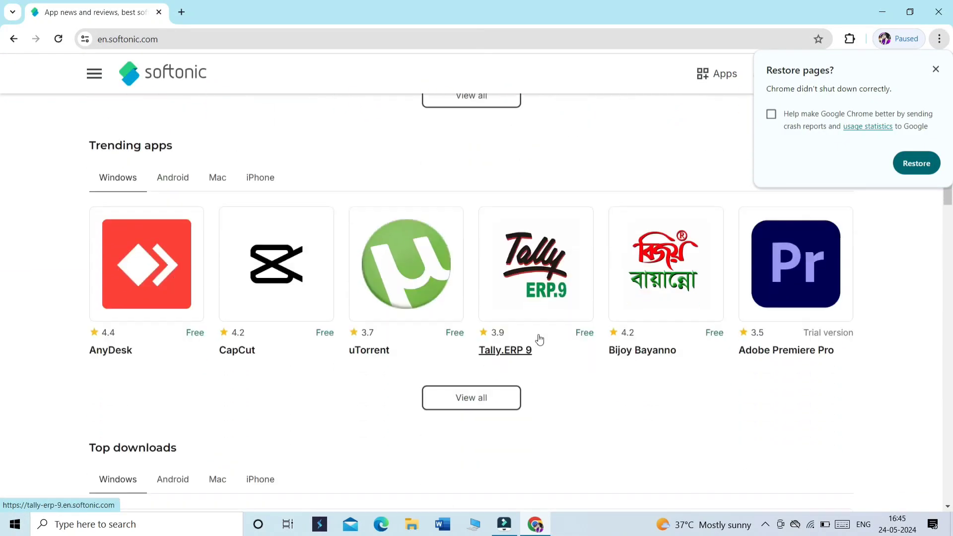
scroll(540, 339, "down", 4)
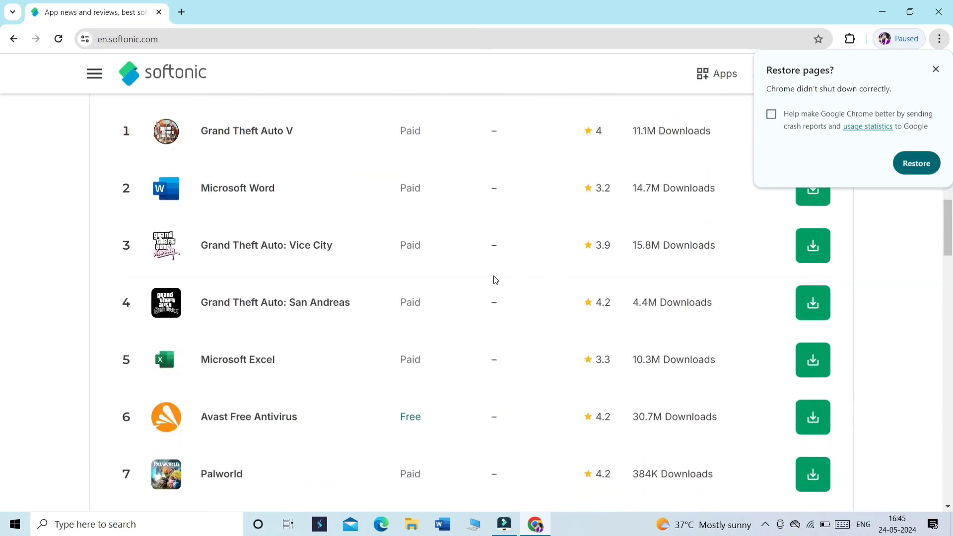
scroll(794, 283, "down", 5)
scroll(792, 293, "up", 19)
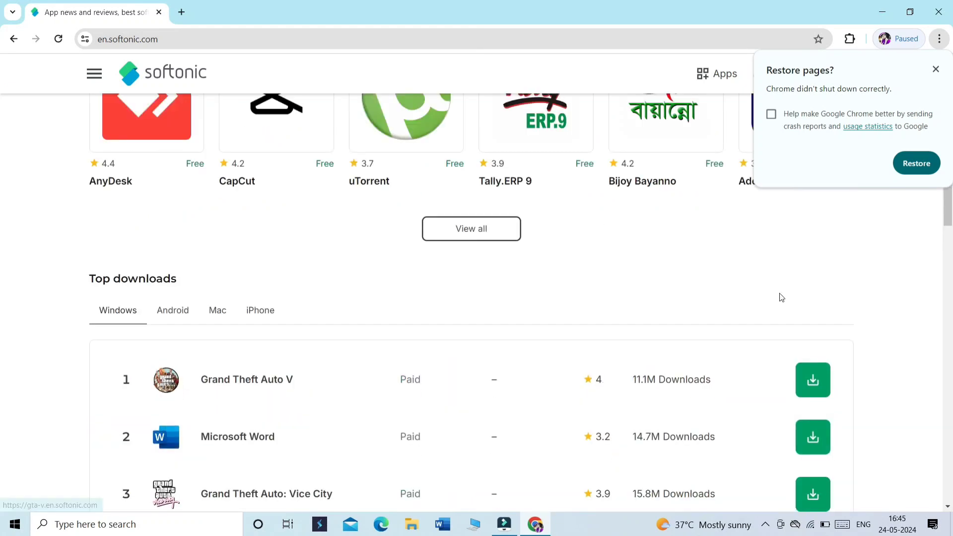
scroll(774, 291, "up", 7)
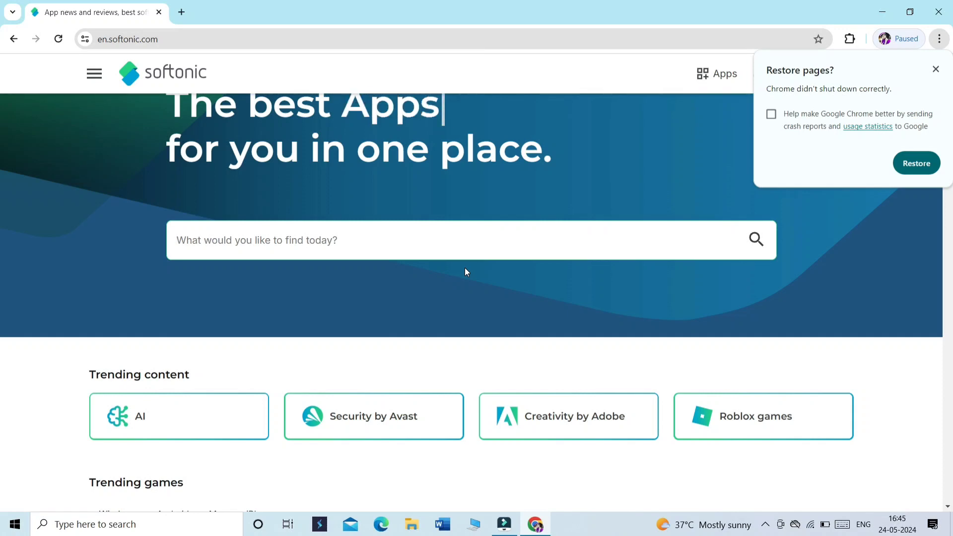
left_click(935, 70)
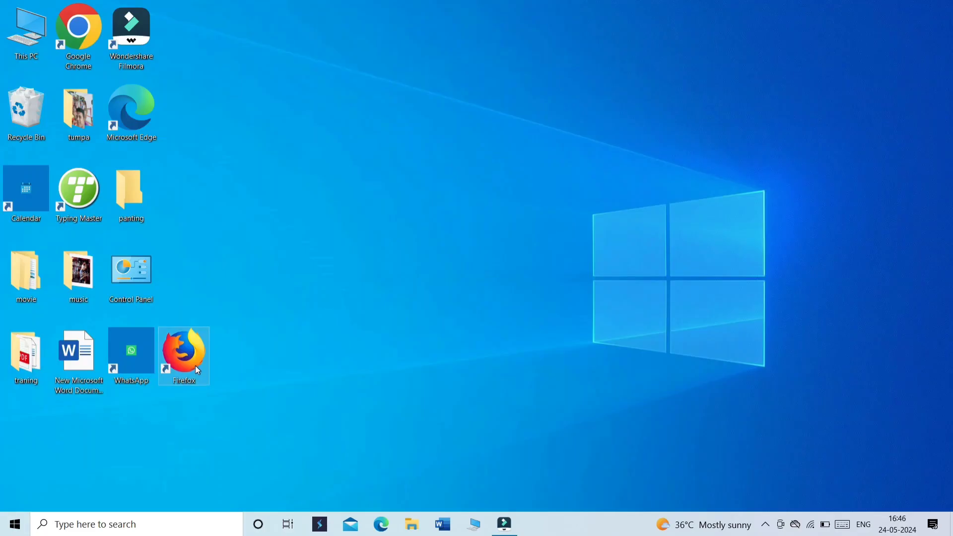
Step: Run the Firefox item on the desktop as administrator and start installing Mozilla Firefox with the Standard setup type
double_click(193, 361)
right_click(192, 359)
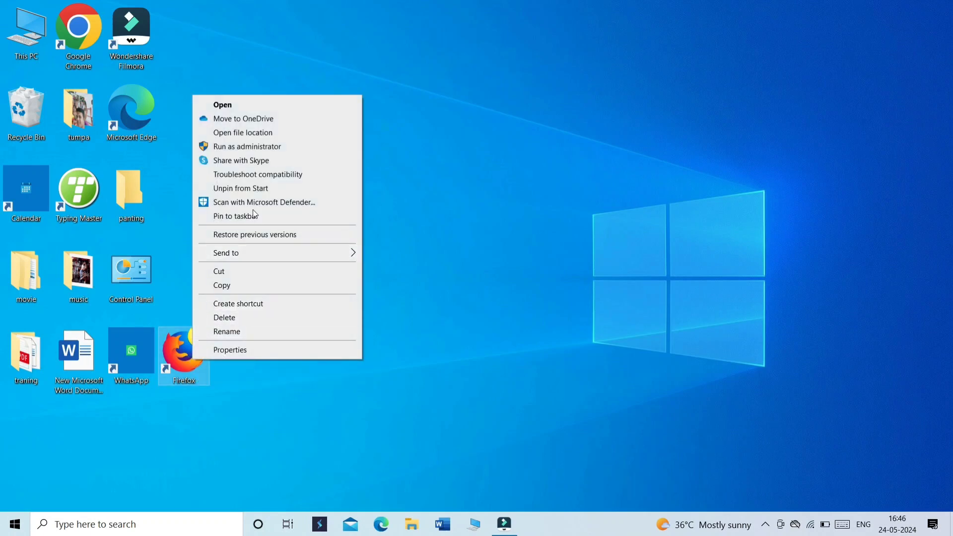
left_click(270, 146)
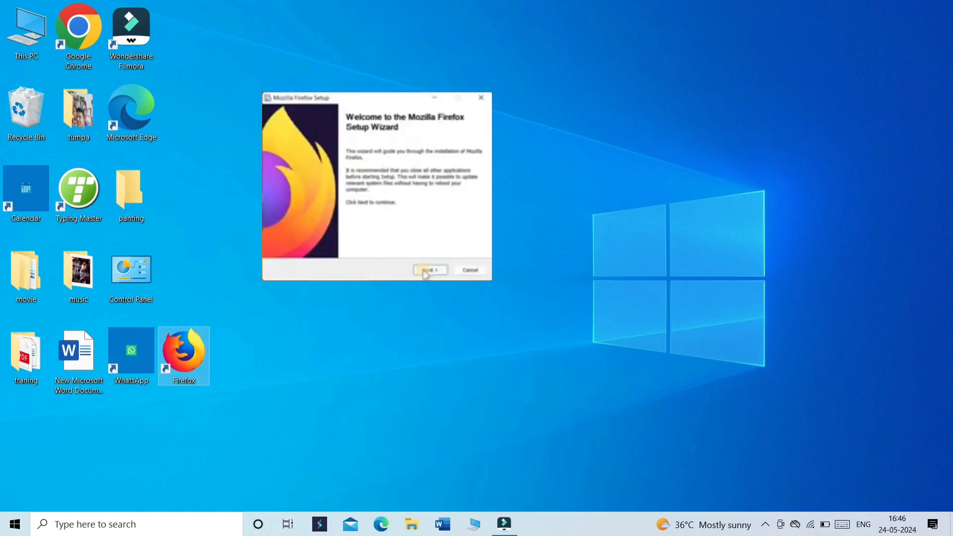
left_click(427, 270)
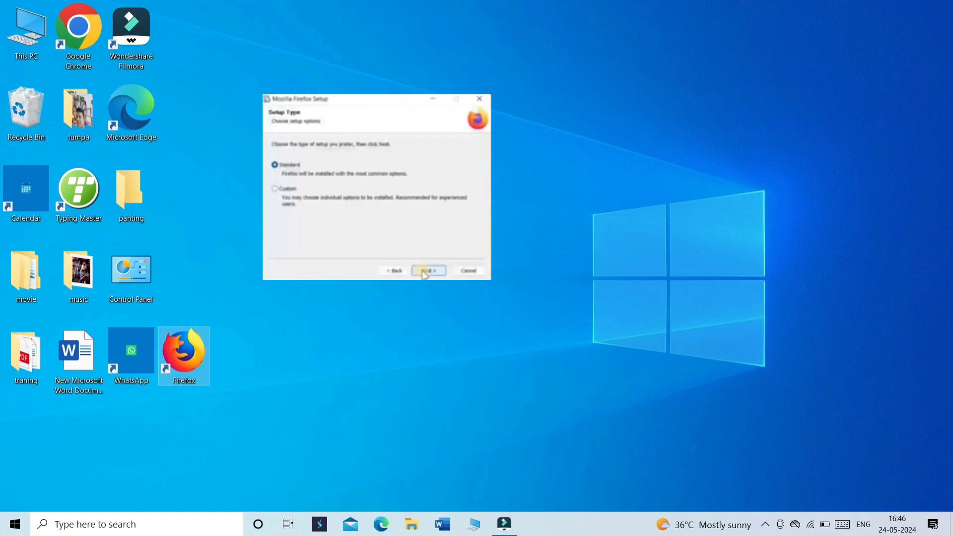
left_click(426, 270)
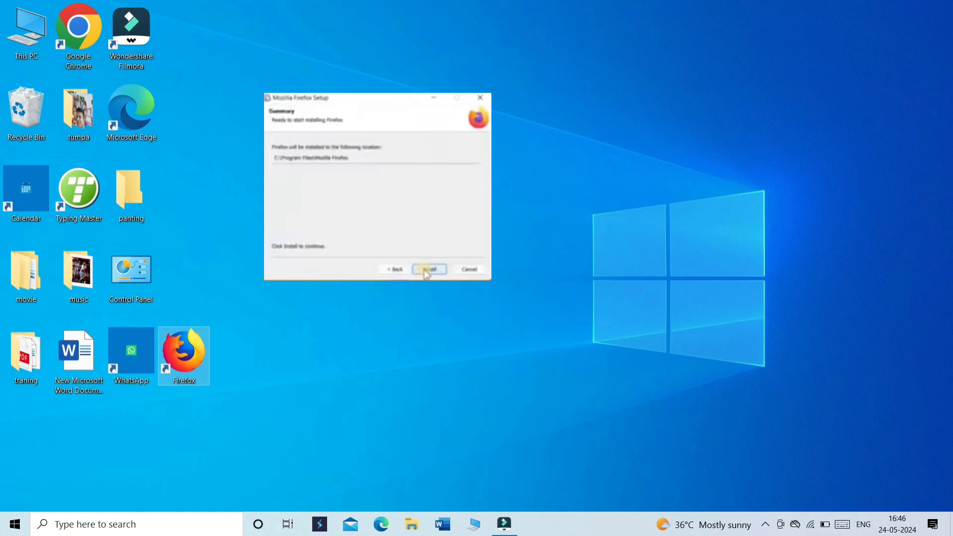
left_click(427, 271)
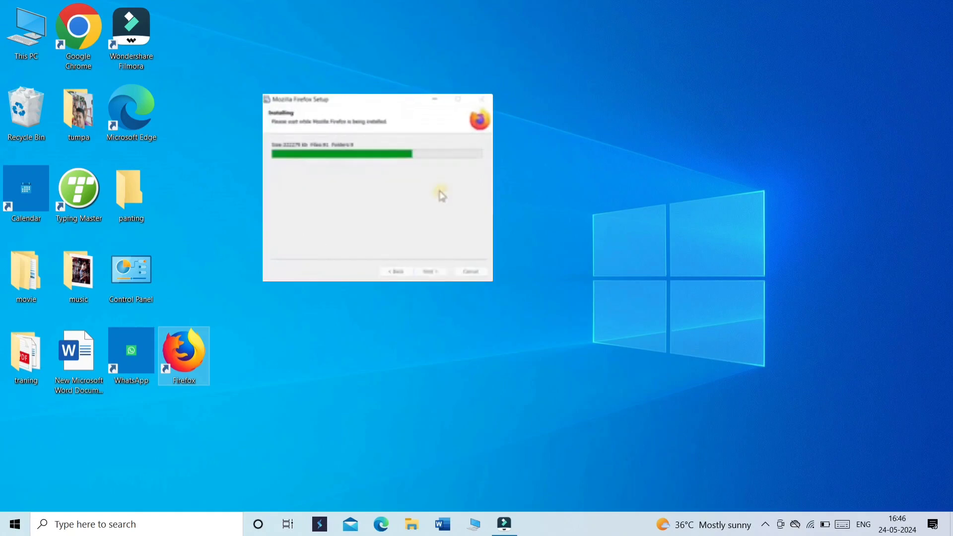